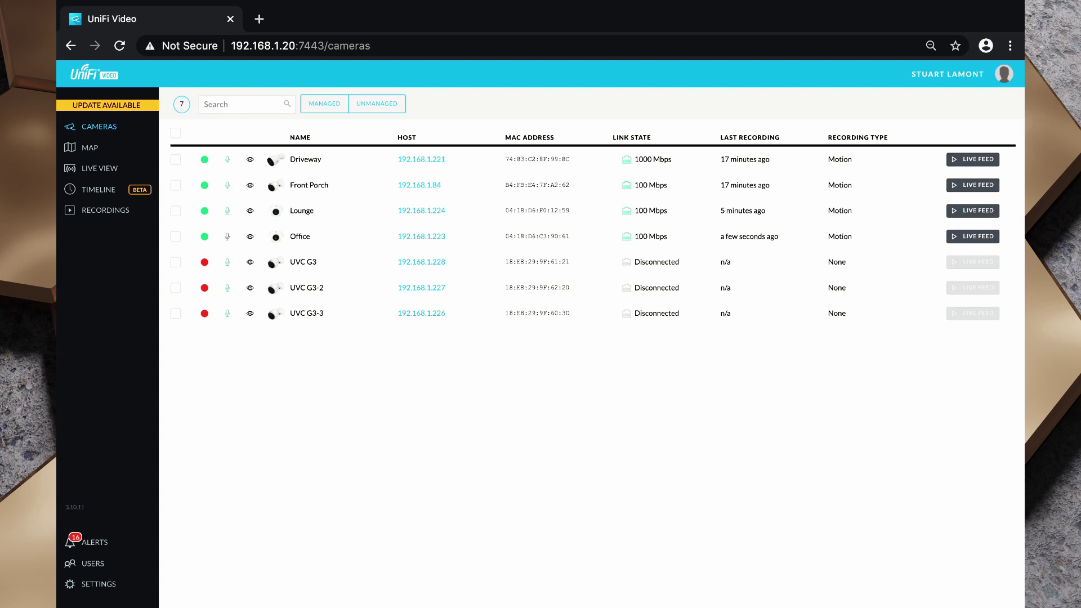
Check the Camera Password in Settings, then view the Users list with its lone Super Administrator.
{"action": "left_click", "coordinate": [98, 584]}
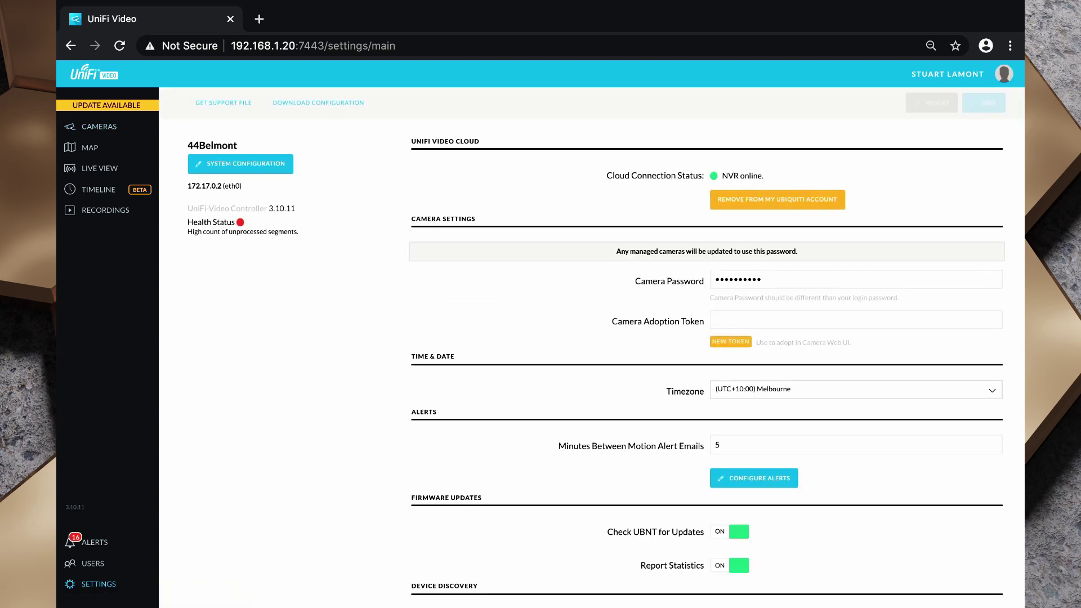
{"action": "left_click", "coordinate": [855, 279]}
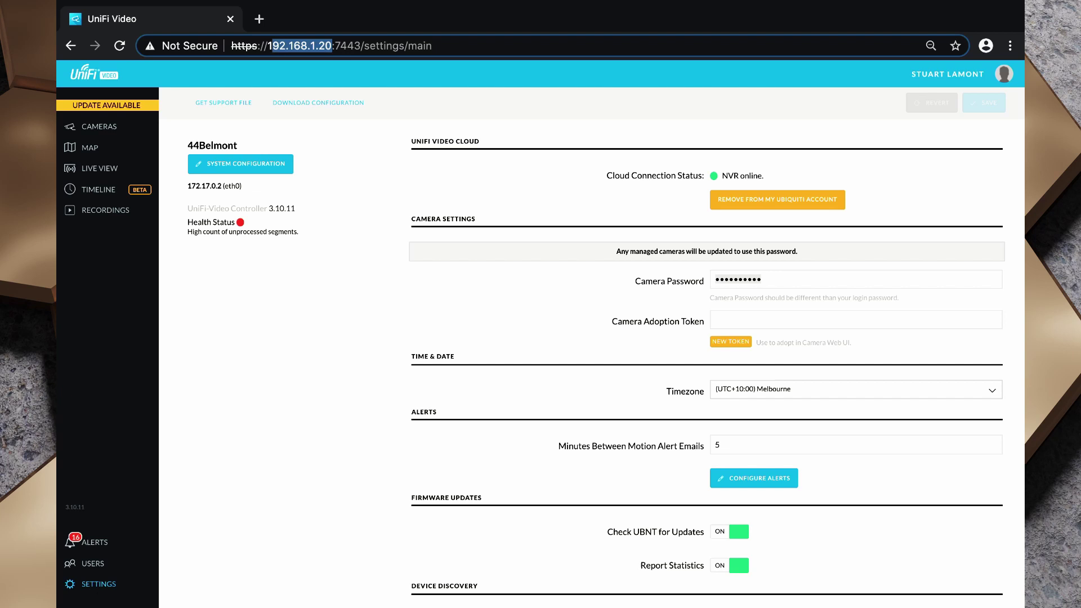
{"action": "left_click", "coordinate": [90, 562]}
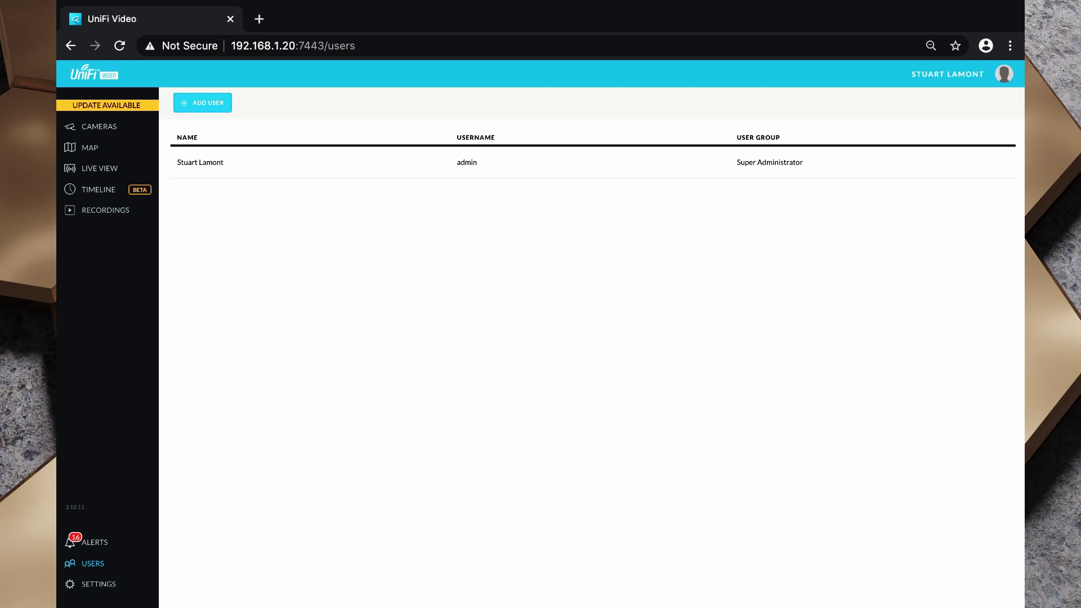
Add a new user with full name 'Home Assistant' and fill in an e-mail address.
{"action": "left_click", "coordinate": [203, 103]}
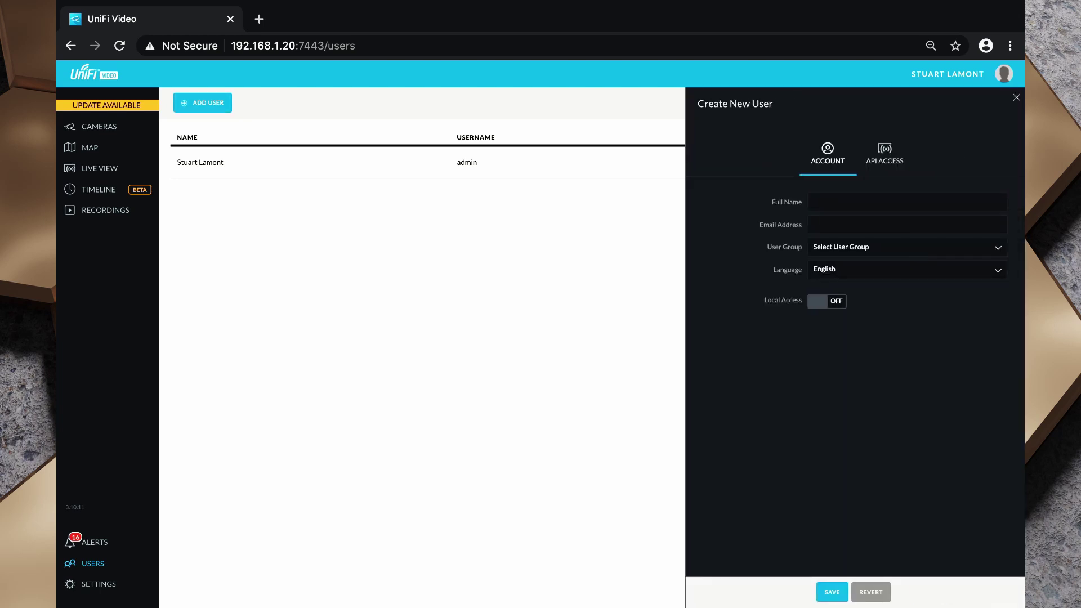
{"action": "left_click", "coordinate": [906, 202]}
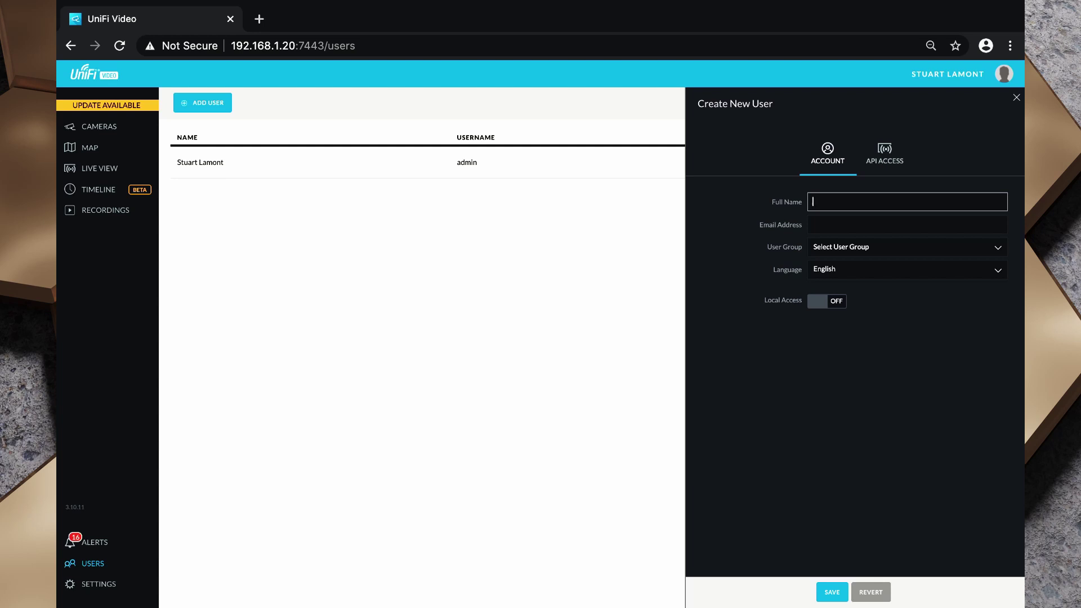
{"action": "type", "text": "Home Assistna"}
{"action": "type", "text": "t"}
{"action": "key", "text": "BackSpace"}
{"action": "key", "text": "BackSpace"}
{"action": "type", "text": "ant"}
{"action": "key", "text": "Tab"}
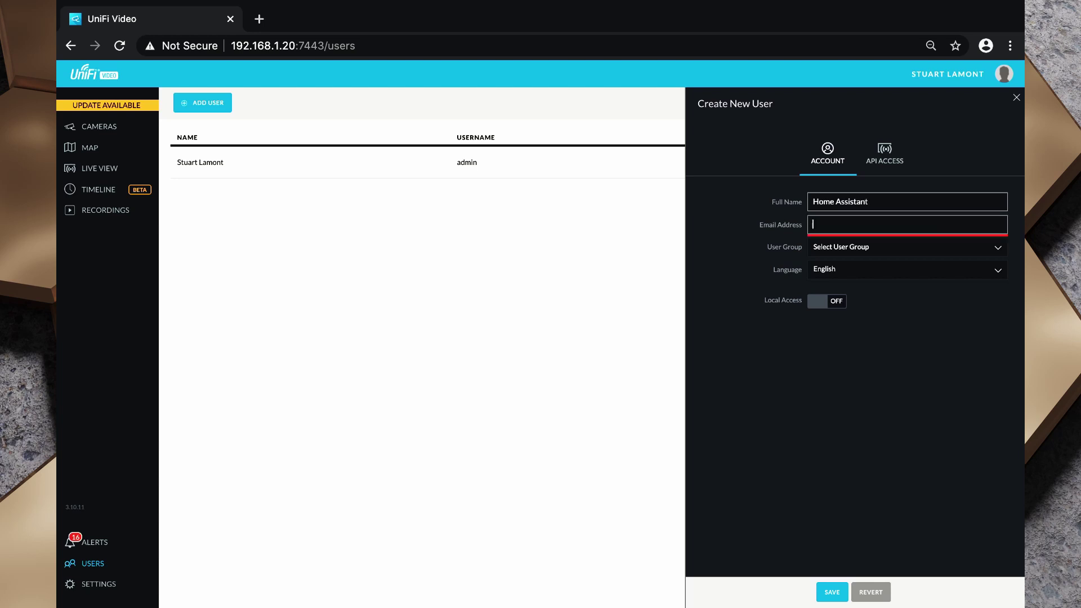
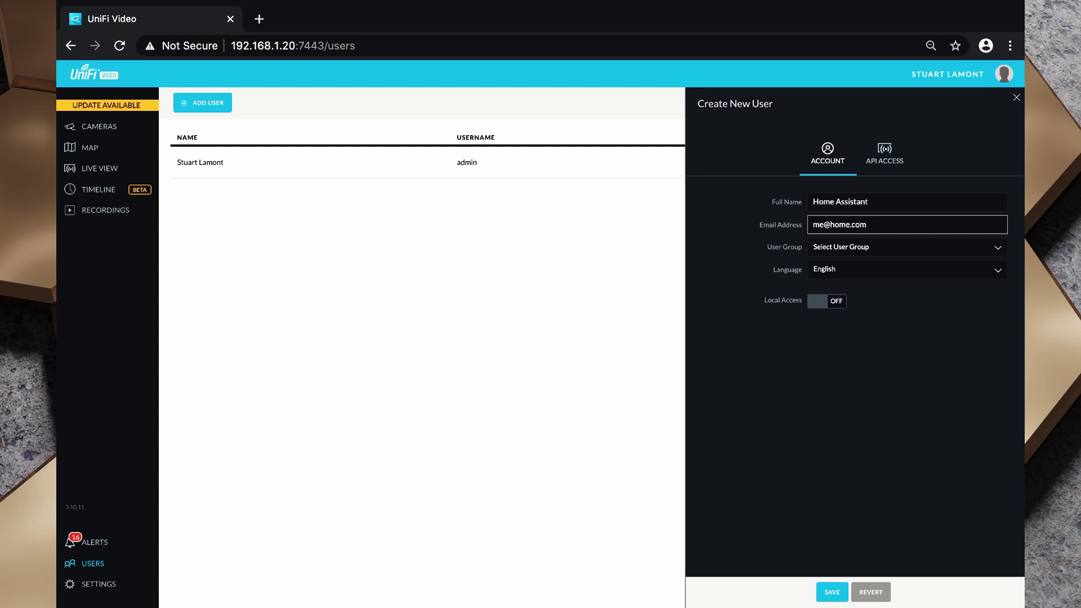
Put the user in the Administrator group, allow API usage, and save it.
{"action": "left_click", "coordinate": [827, 301]}
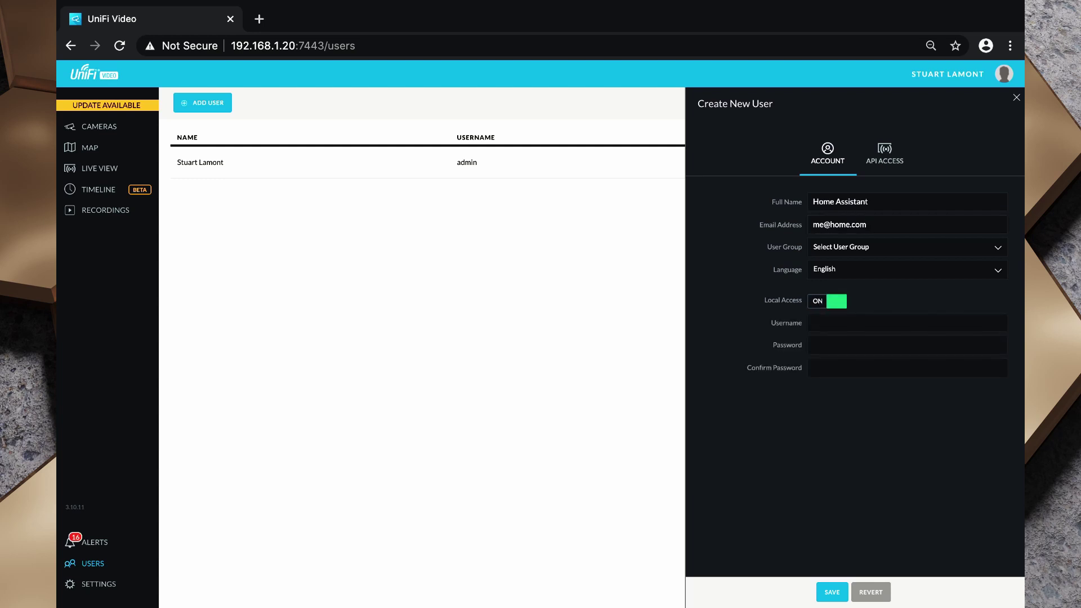
{"action": "left_click", "coordinate": [826, 301]}
{"action": "left_click", "coordinate": [906, 247]}
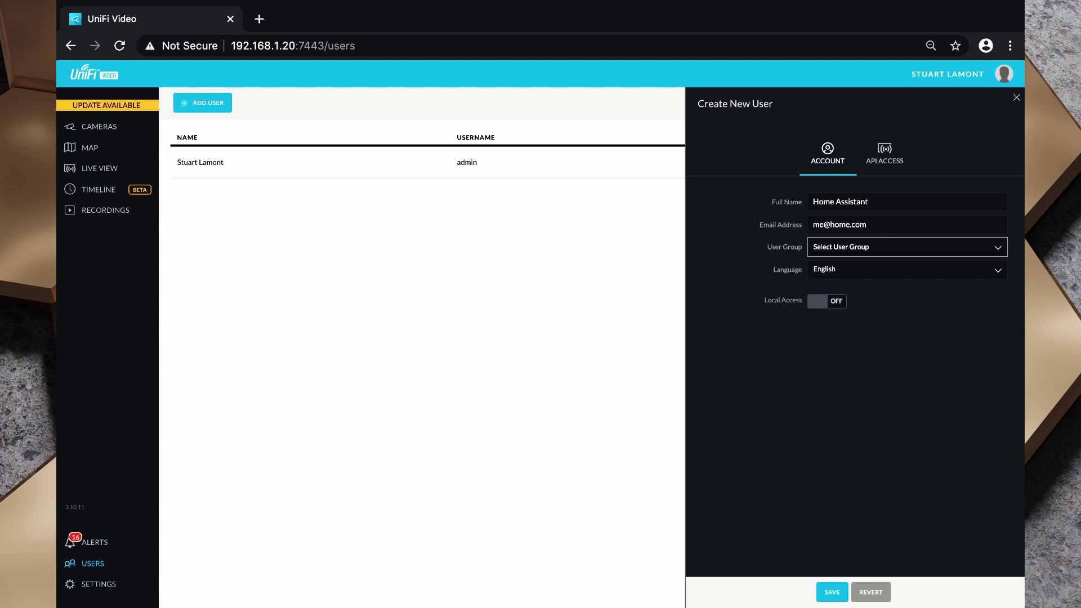
{"action": "key", "text": "space"}
{"action": "key", "text": "Down"}
{"action": "key", "text": "Return"}
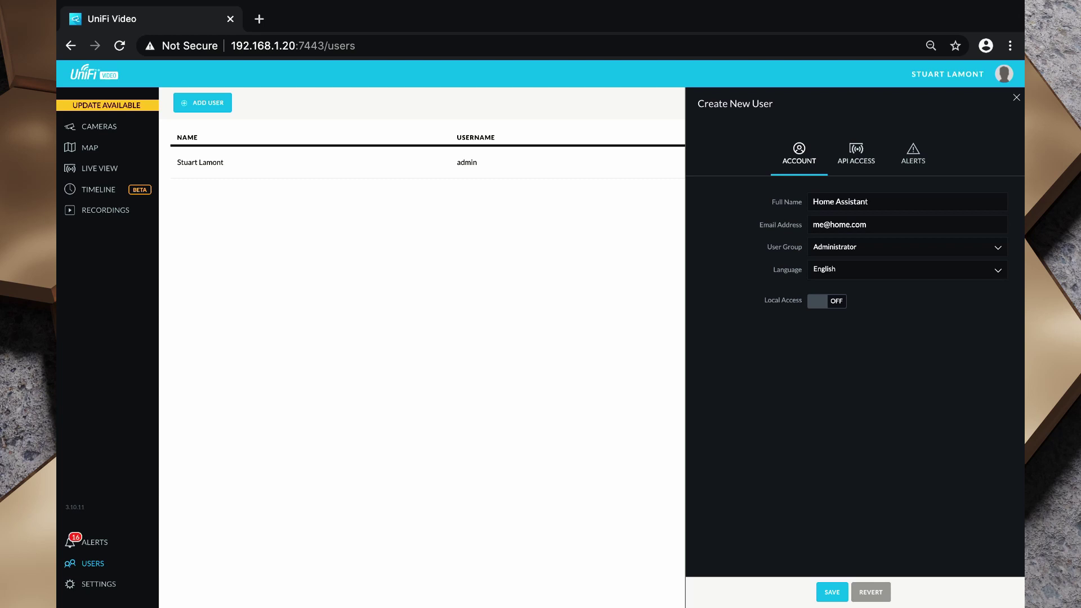
{"action": "key", "text": "Return"}
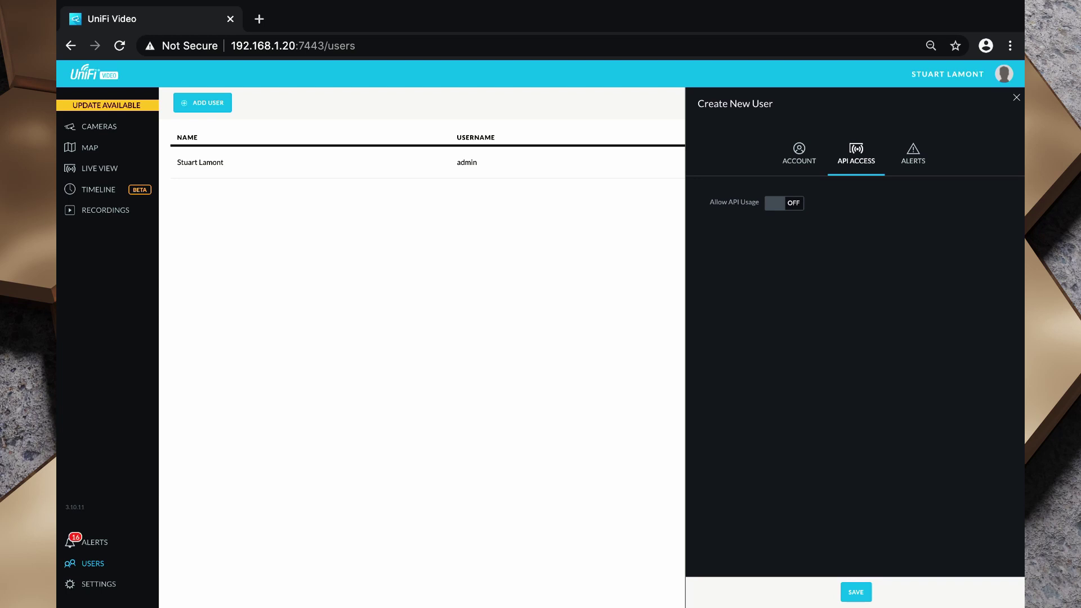
{"action": "key", "text": "space"}
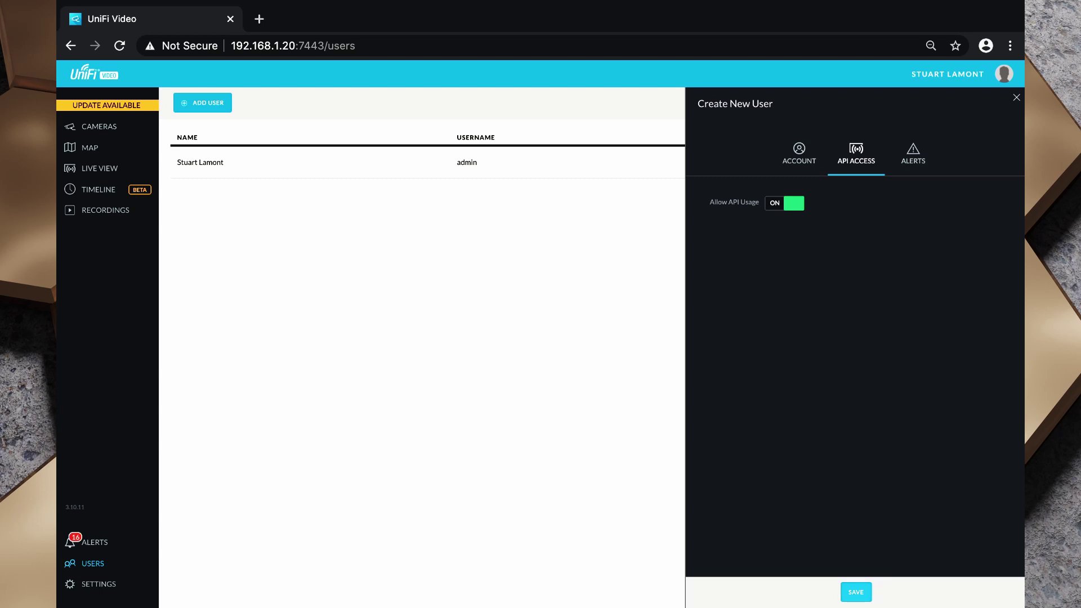
{"action": "key", "text": "Return"}
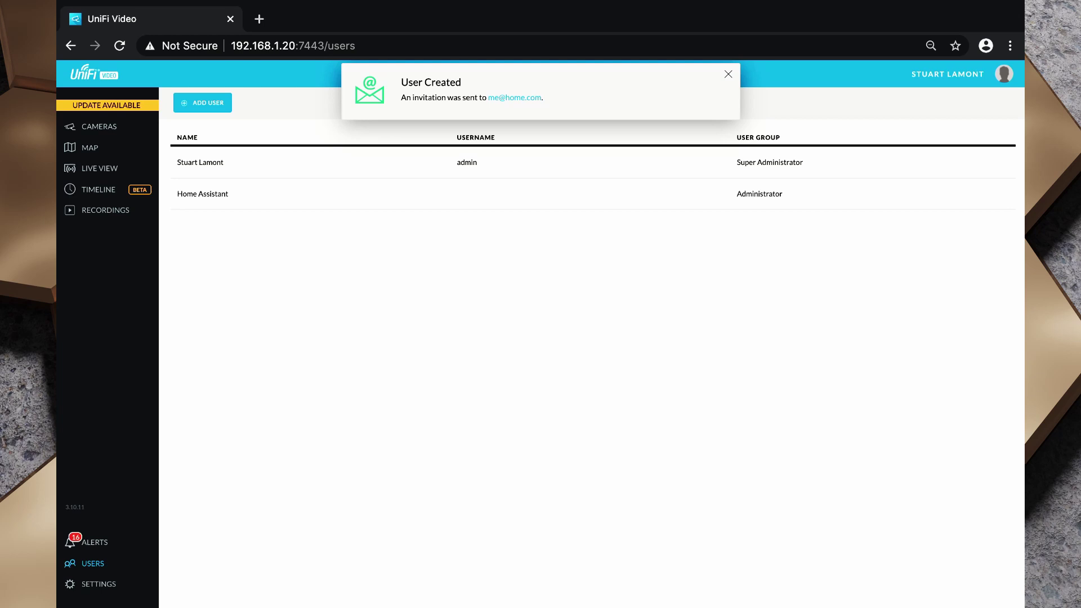
Open the Home Assistant user's details and select its entire API key.
{"action": "left_click", "coordinate": [203, 193]}
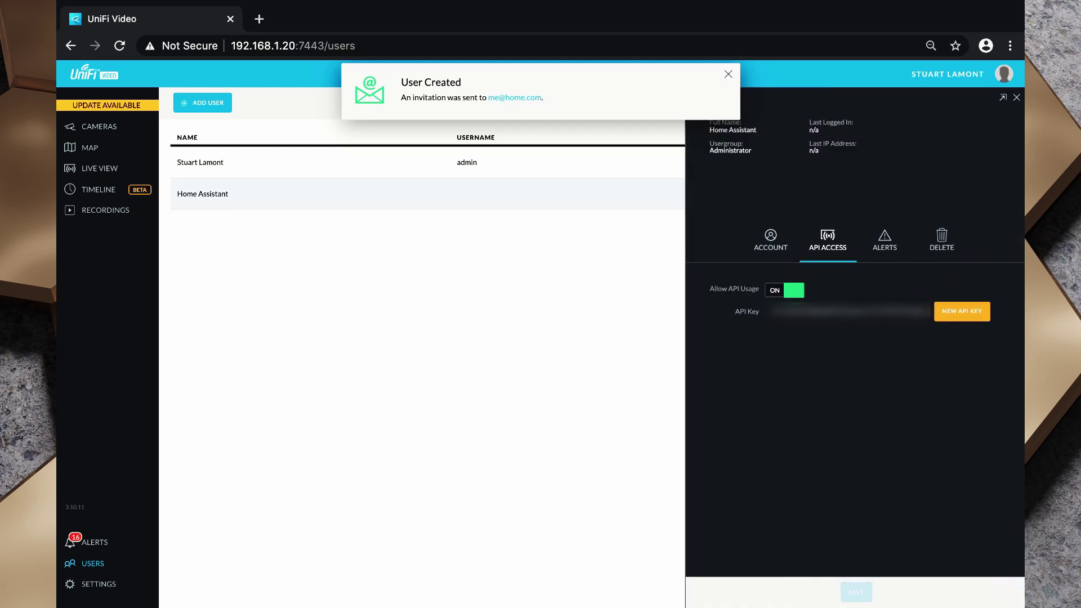
{"action": "left_click", "coordinate": [847, 312]}
{"action": "key", "text": "ctrl+a"}
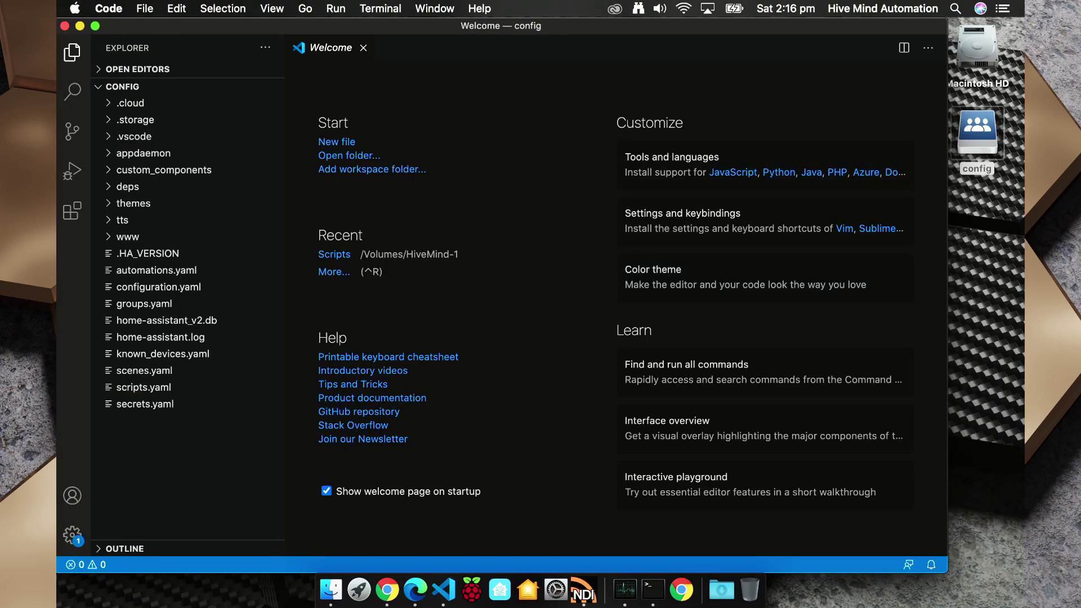
Review the uvc camera block in configuration.yaml, including the nvr address 192.168.1.20.
{"action": "left_click", "coordinate": [977, 132]}
{"action": "left_click_drag", "start_coordinate": [978, 132], "coordinate": [979, 132]}
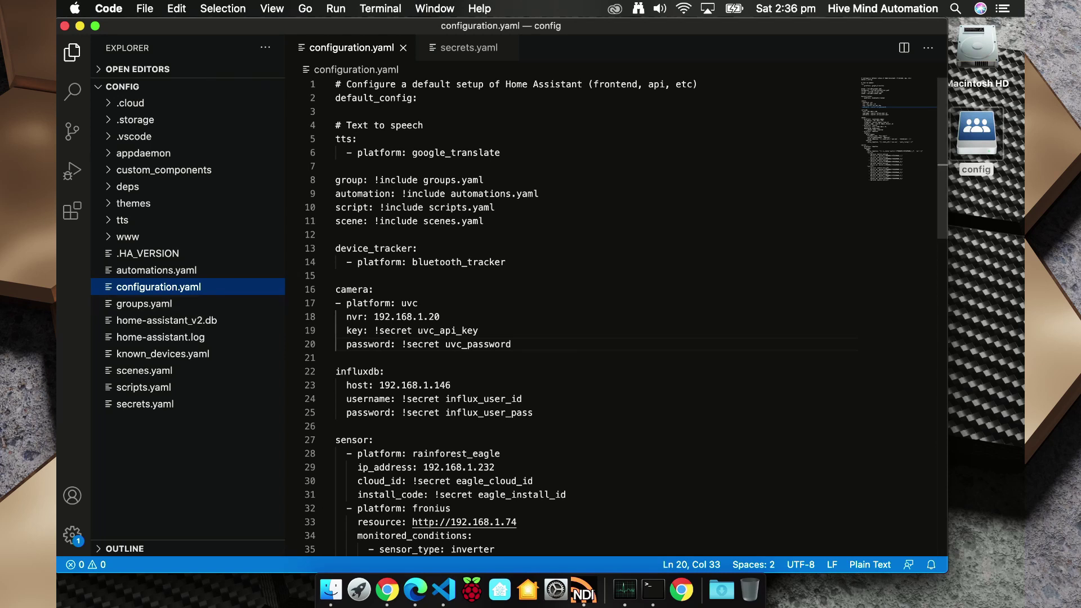
{"action": "left_click_drag", "start_coordinate": [336, 289], "coordinate": [512, 344]}
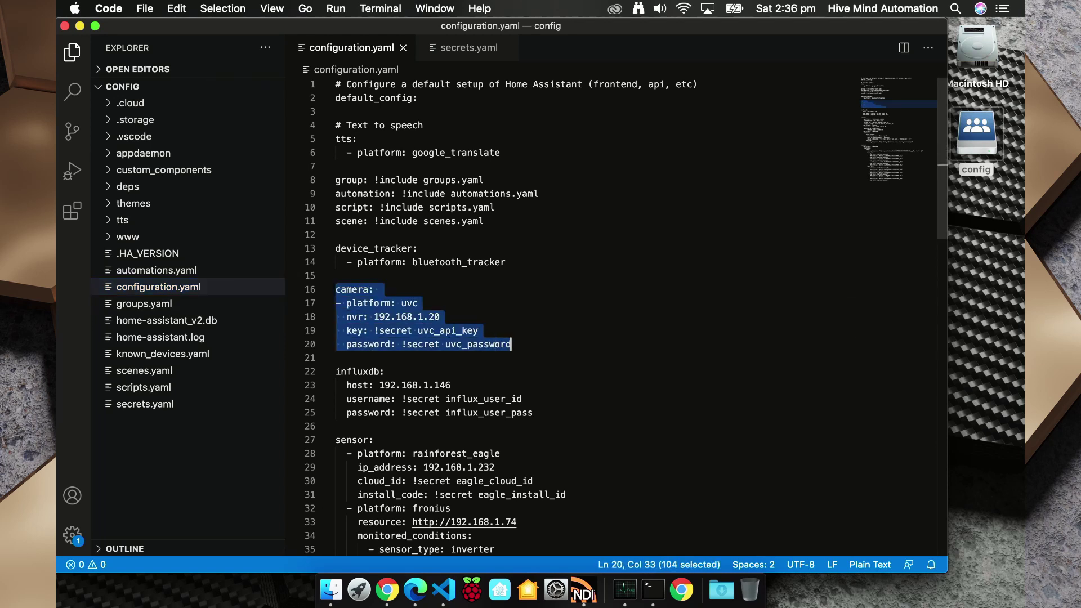
{"action": "left_click_drag", "start_coordinate": [341, 289], "coordinate": [424, 317]}
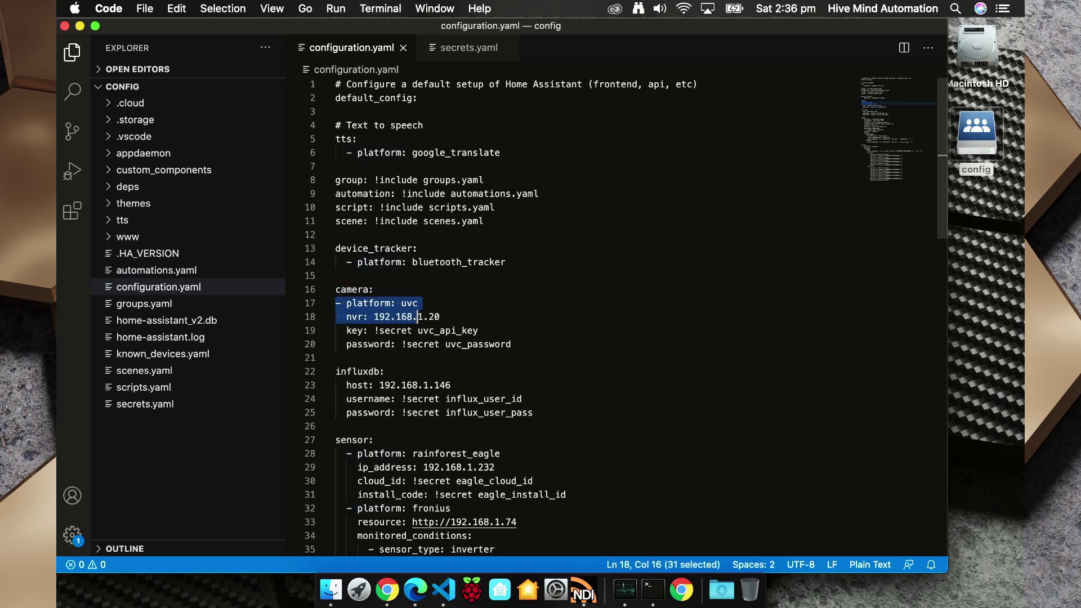
{"action": "left_click", "coordinate": [417, 317]}
{"action": "left_click_drag", "start_coordinate": [352, 316], "coordinate": [441, 317]}
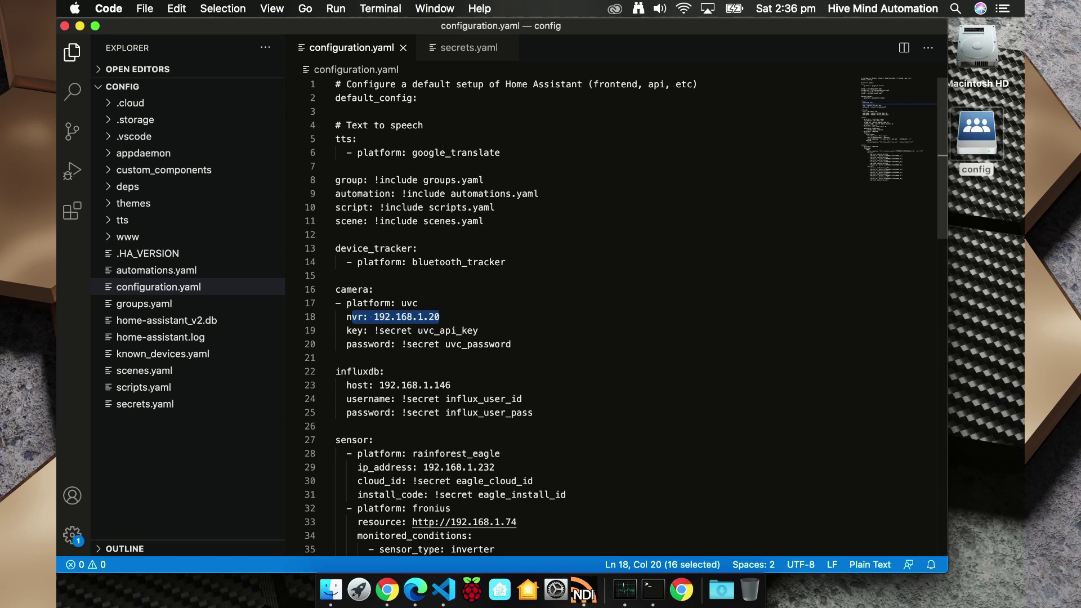
Check the key and password lines use !secret uvc_api_key and !secret uvc_password.
{"action": "left_click_drag", "start_coordinate": [357, 330], "coordinate": [466, 330]}
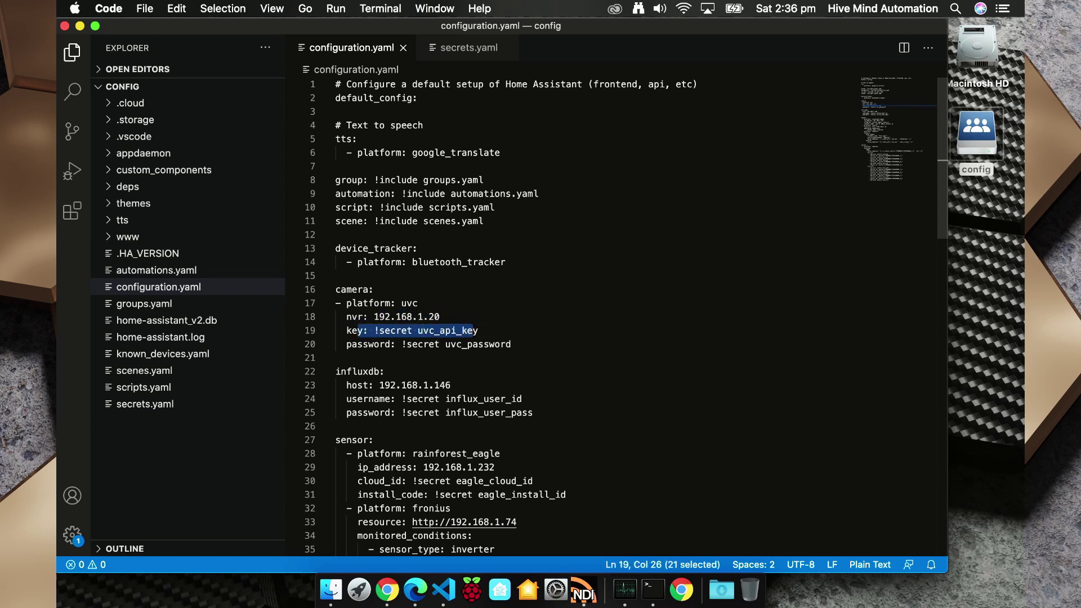
{"action": "left_click", "coordinate": [396, 331]}
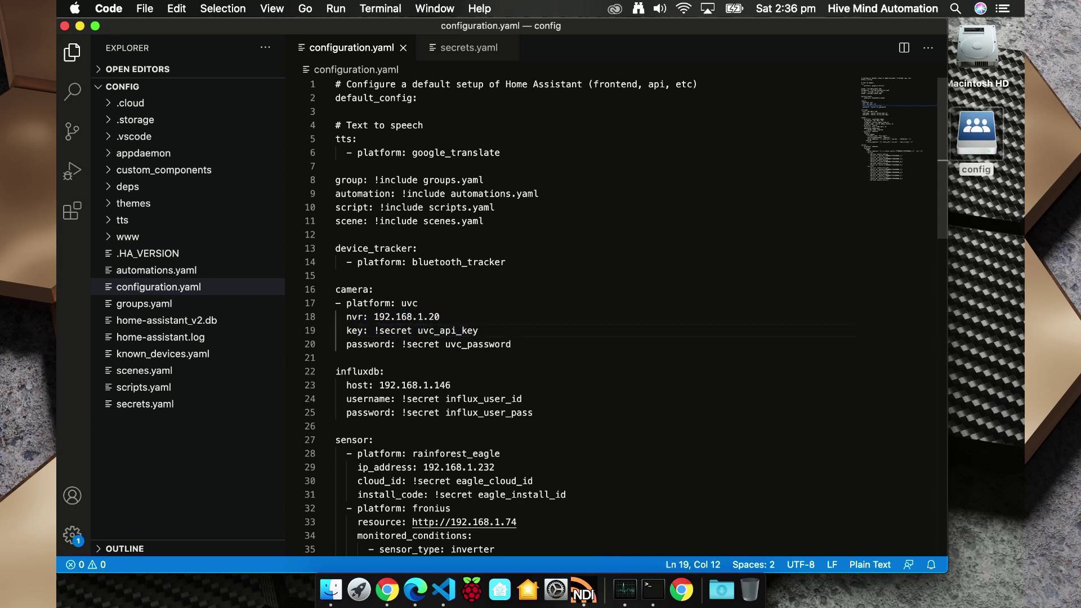
{"action": "left_click_drag", "start_coordinate": [375, 330], "coordinate": [472, 331]}
{"action": "left_click", "coordinate": [417, 344]}
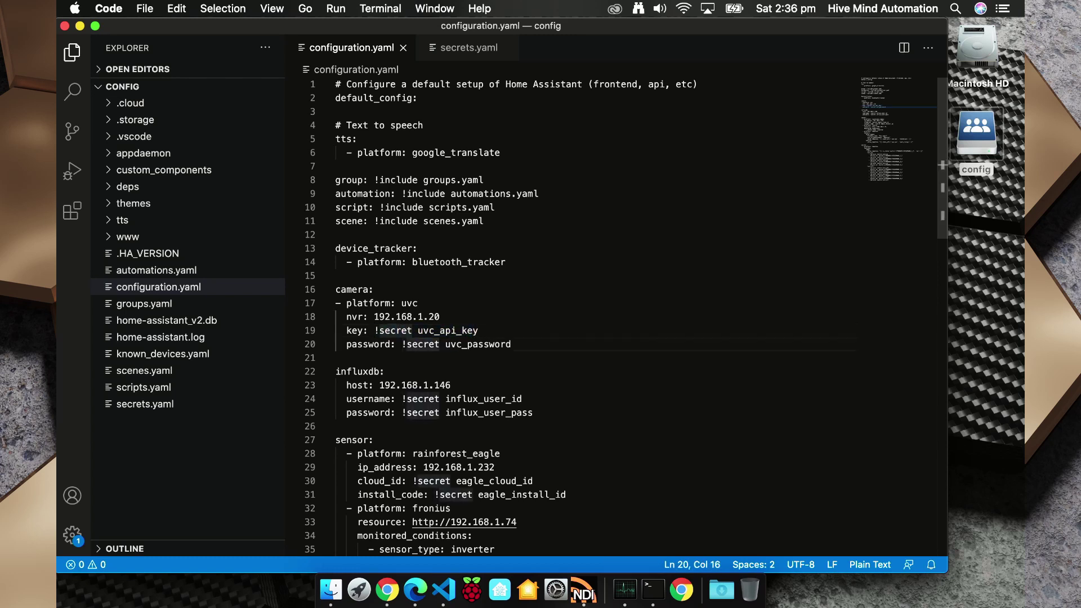
{"action": "left_click_drag", "start_coordinate": [402, 344], "coordinate": [511, 344]}
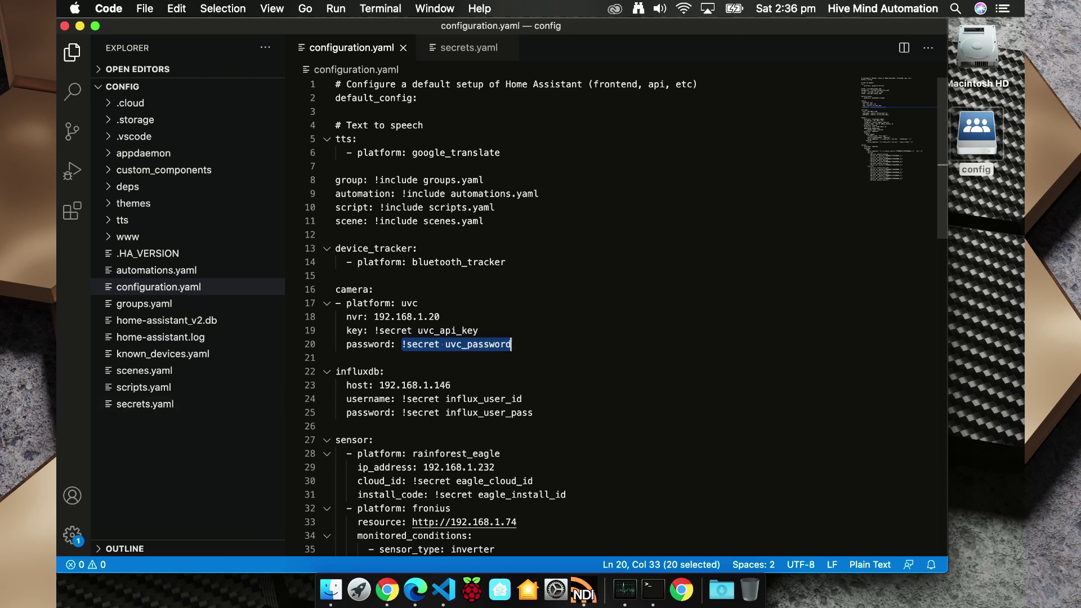
{"action": "key", "text": "super+shift+e"}
{"action": "left_click", "coordinate": [145, 404]}
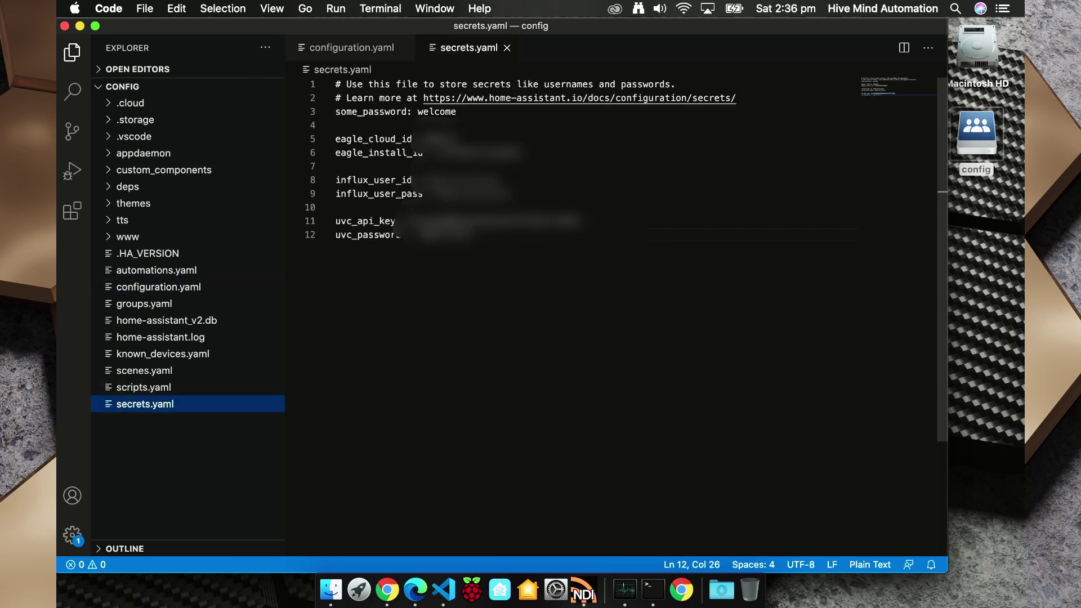
{"action": "left_click", "coordinate": [358, 221]}
{"action": "left_click_drag", "start_coordinate": [357, 220], "coordinate": [407, 220]}
{"action": "left_click", "coordinate": [418, 220]}
{"action": "key", "text": "shift+End"}
{"action": "left_click", "coordinate": [336, 234]}
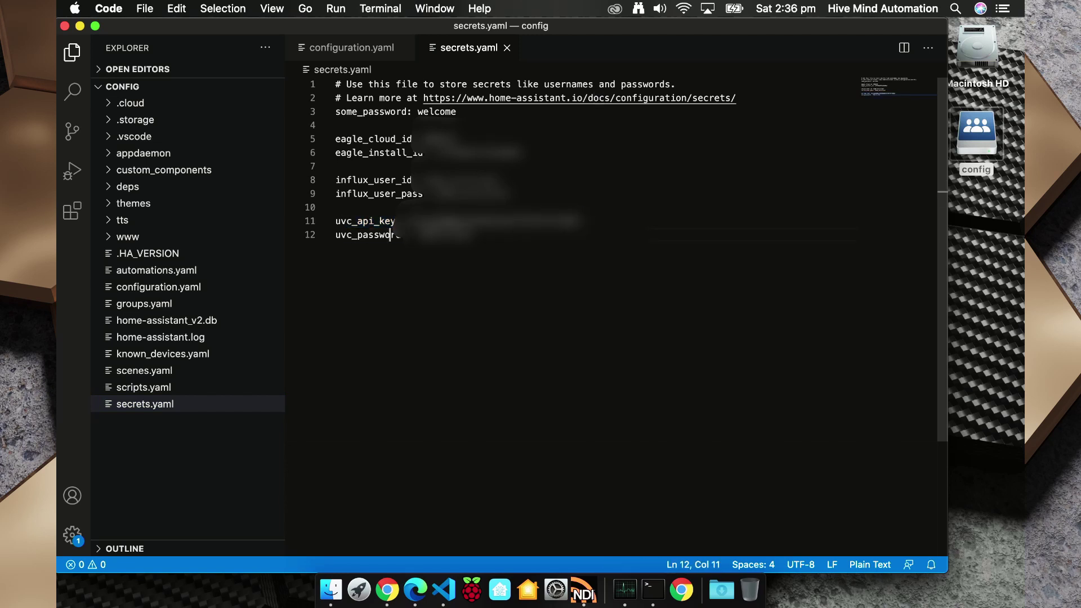
{"action": "left_click_drag", "start_coordinate": [336, 235], "coordinate": [473, 234]}
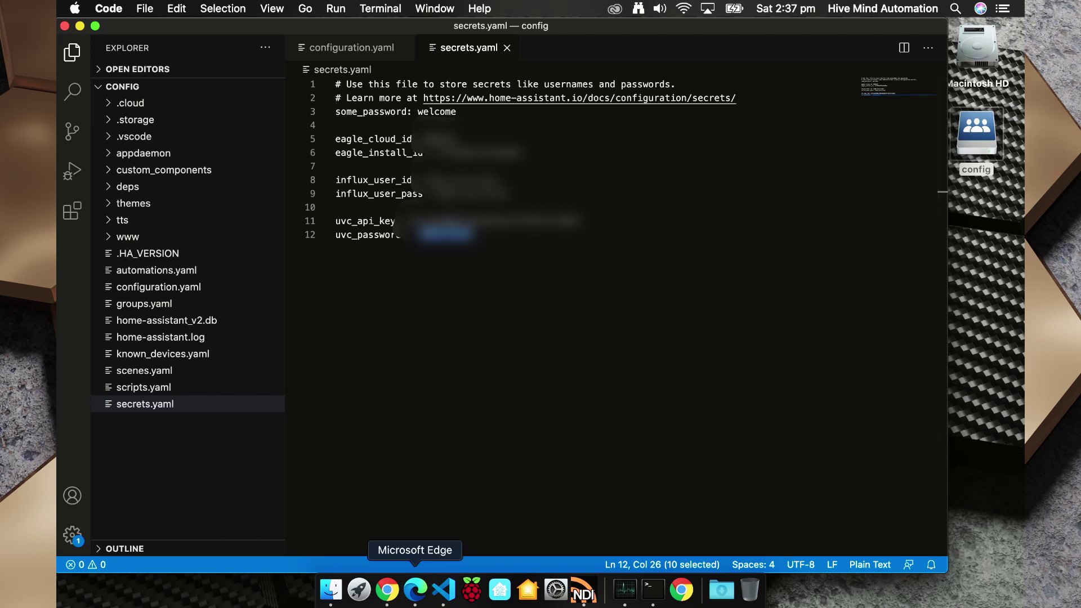
Restart Home Assistant from Configuration > Server Controls and confirm the restart.
{"action": "left_click", "coordinate": [414, 590]}
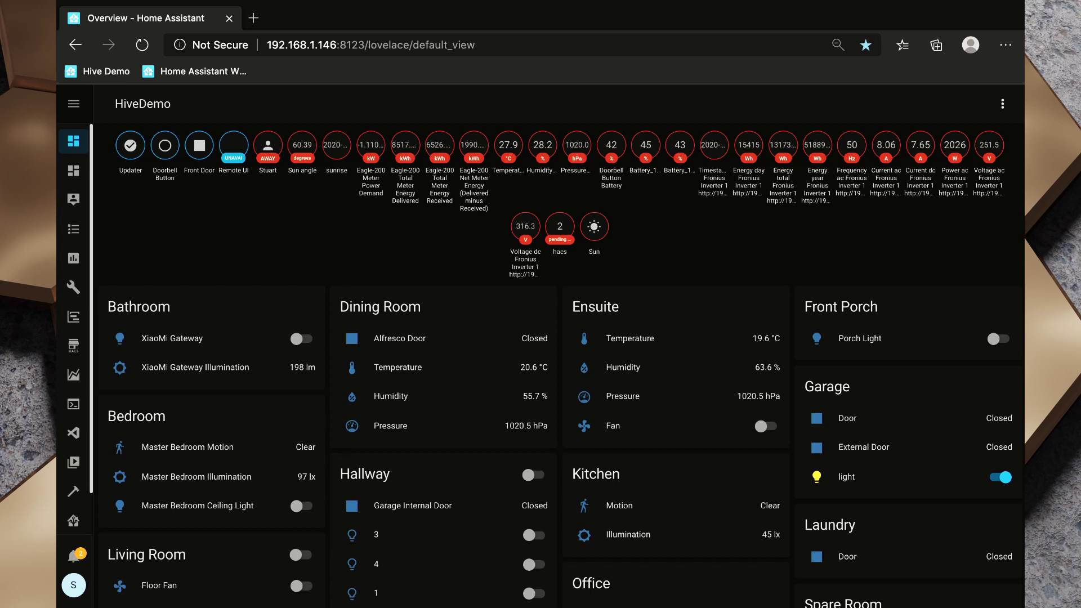
{"action": "scroll", "coordinate": [73, 518], "scroll_direction": "down", "scroll_amount": 1}
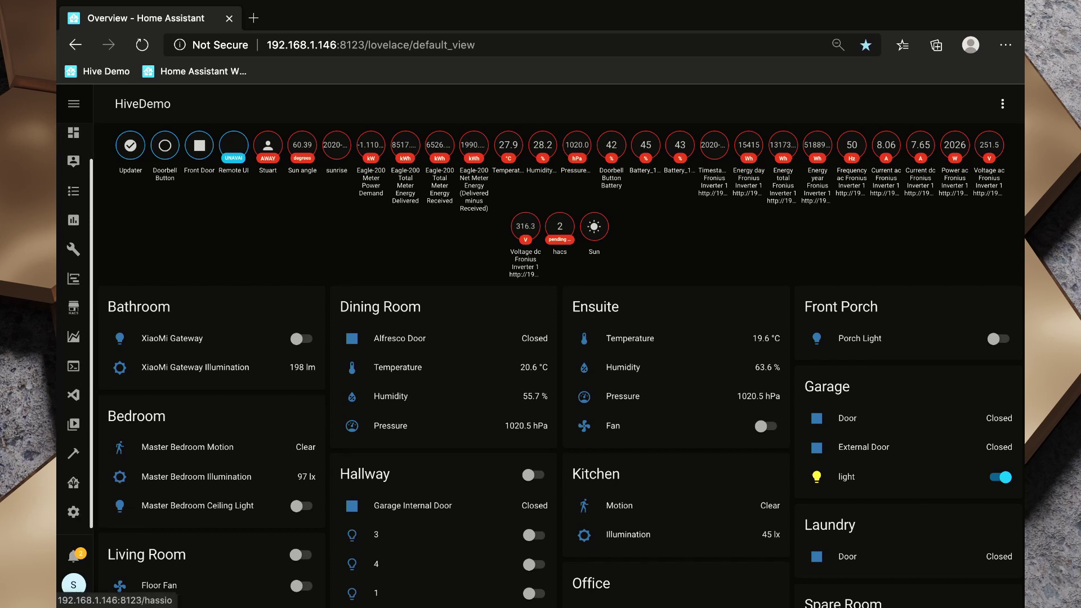
{"action": "left_click", "coordinate": [74, 511]}
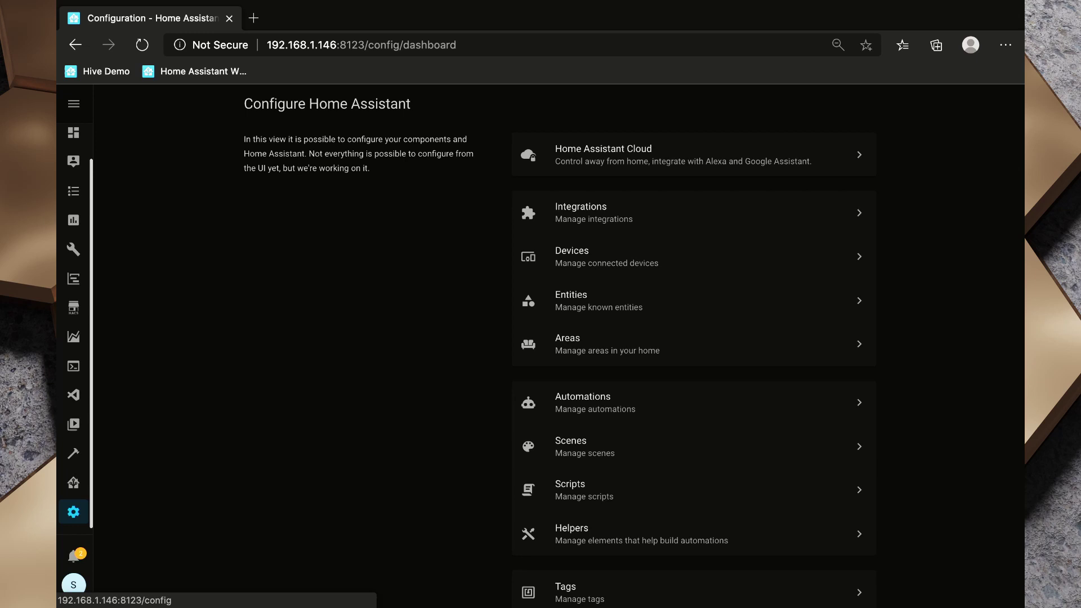
{"action": "scroll", "coordinate": [676, 425], "scroll_direction": "down", "scroll_amount": 8}
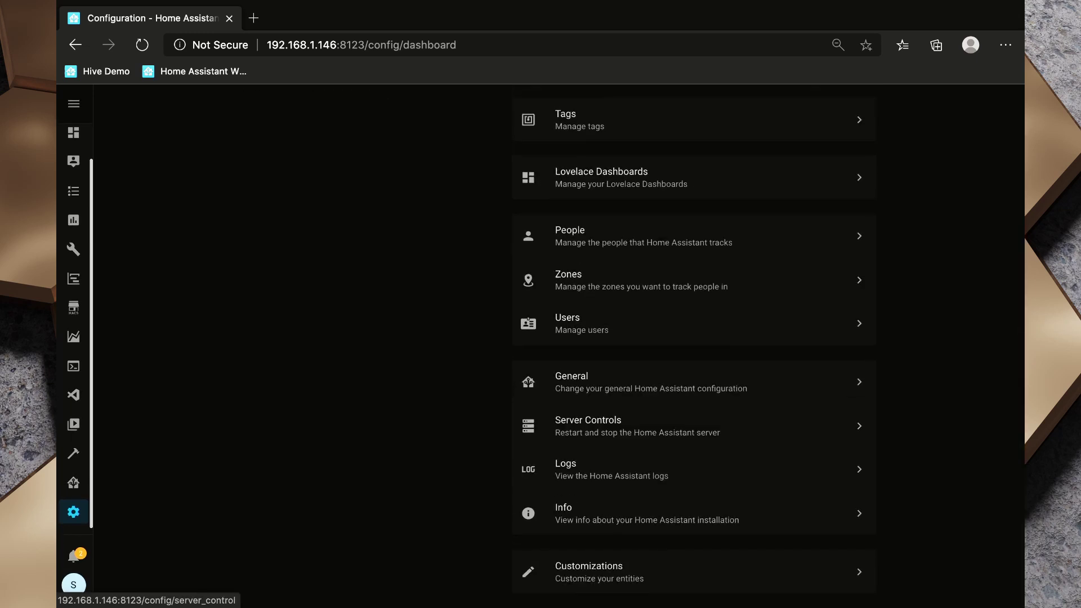
{"action": "left_click", "coordinate": [676, 426]}
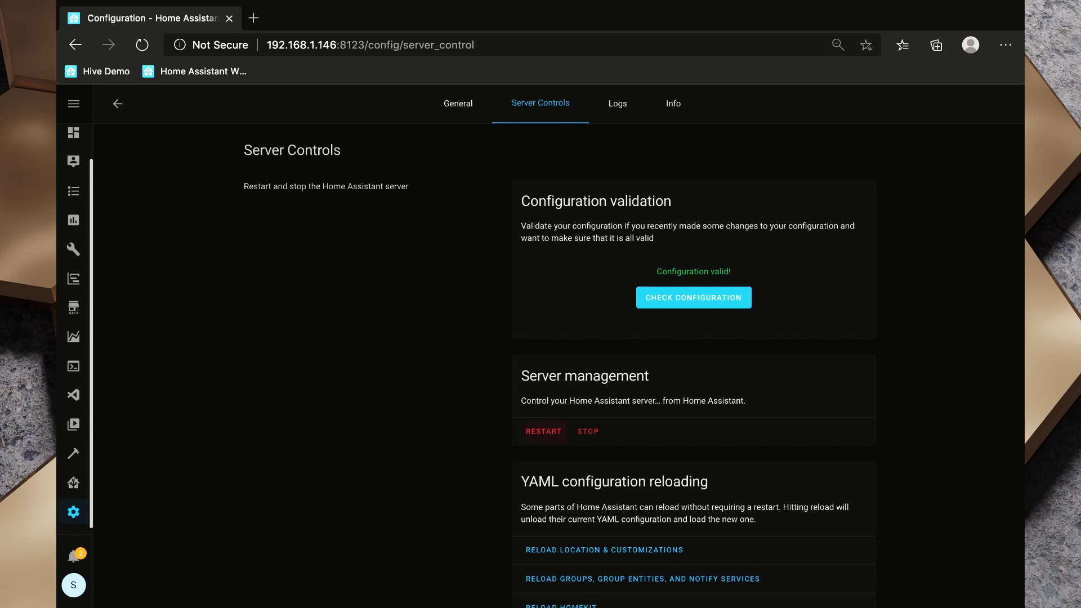
{"action": "left_click", "coordinate": [544, 431]}
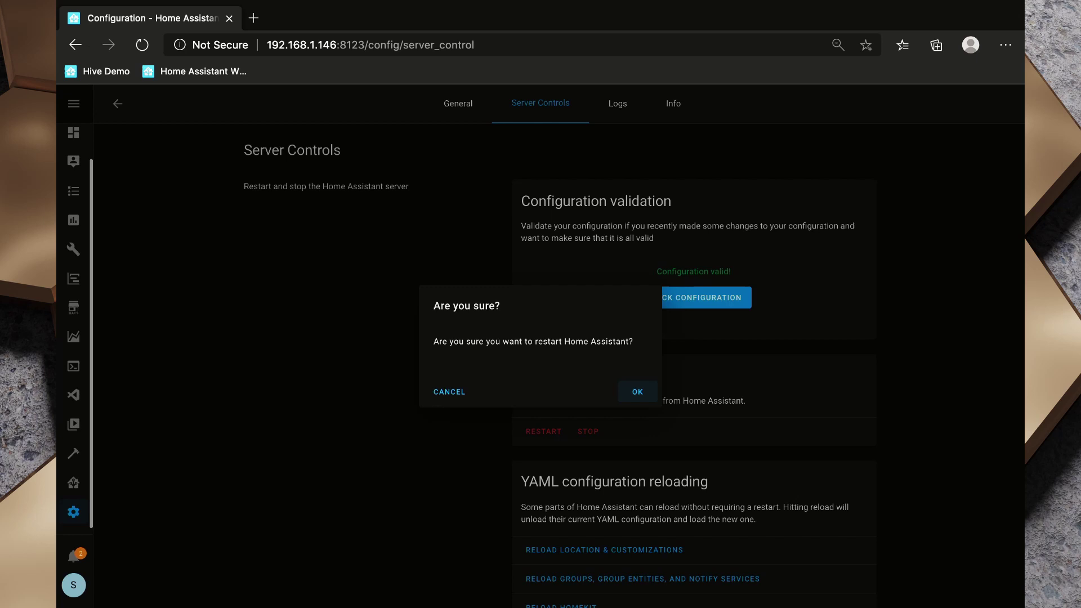
{"action": "key", "text": "Return"}
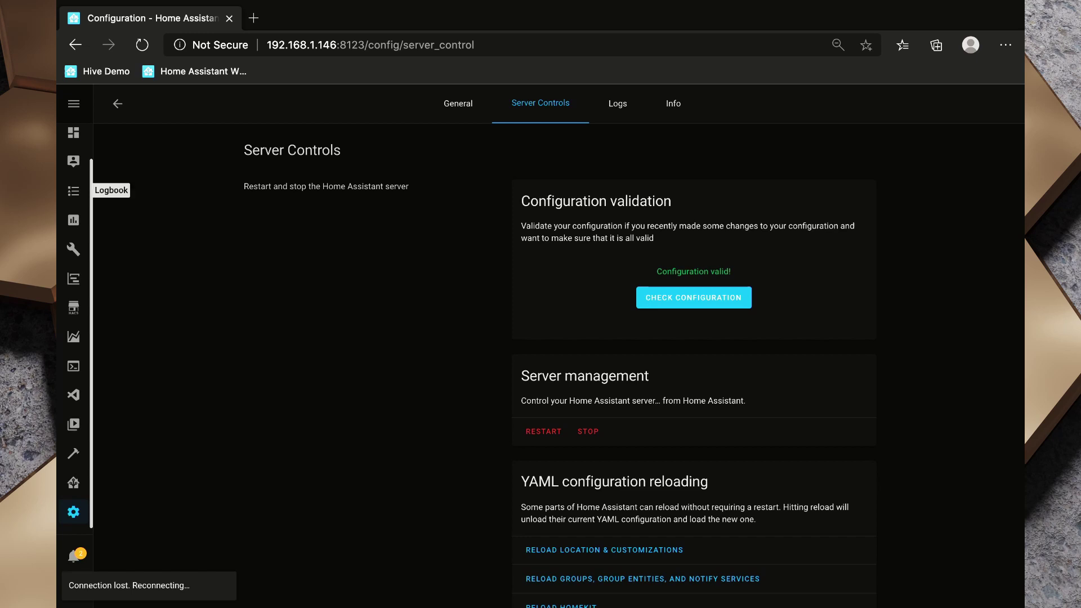
Return to Overview and scroll to the Driveway, Office, Front Porch and Lounge camera cards.
{"action": "left_click", "coordinate": [73, 133]}
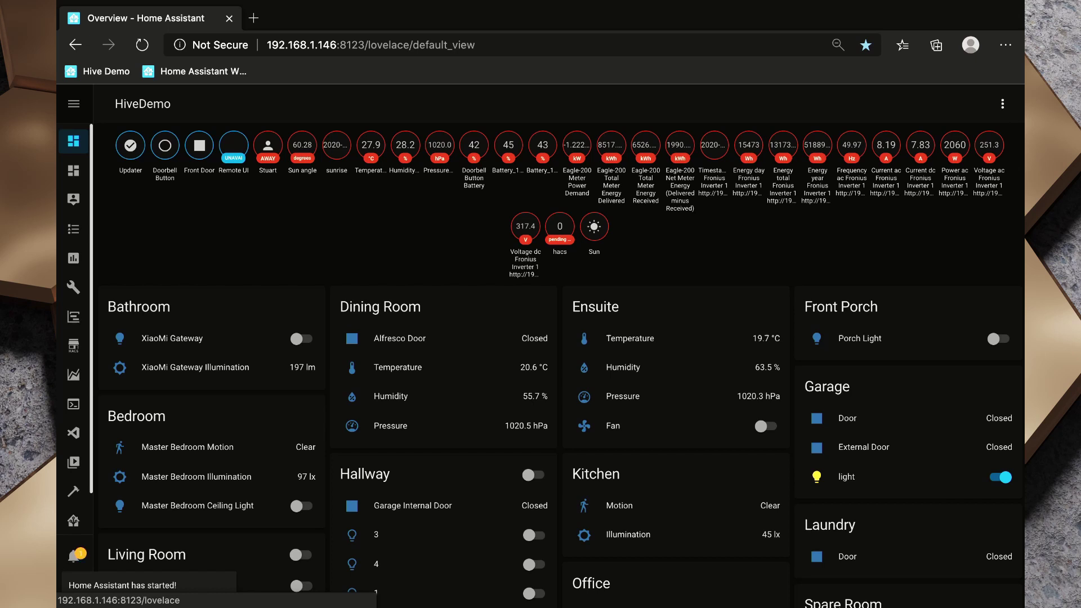
{"action": "scroll", "coordinate": [561, 357], "scroll_direction": "down", "scroll_amount": 5}
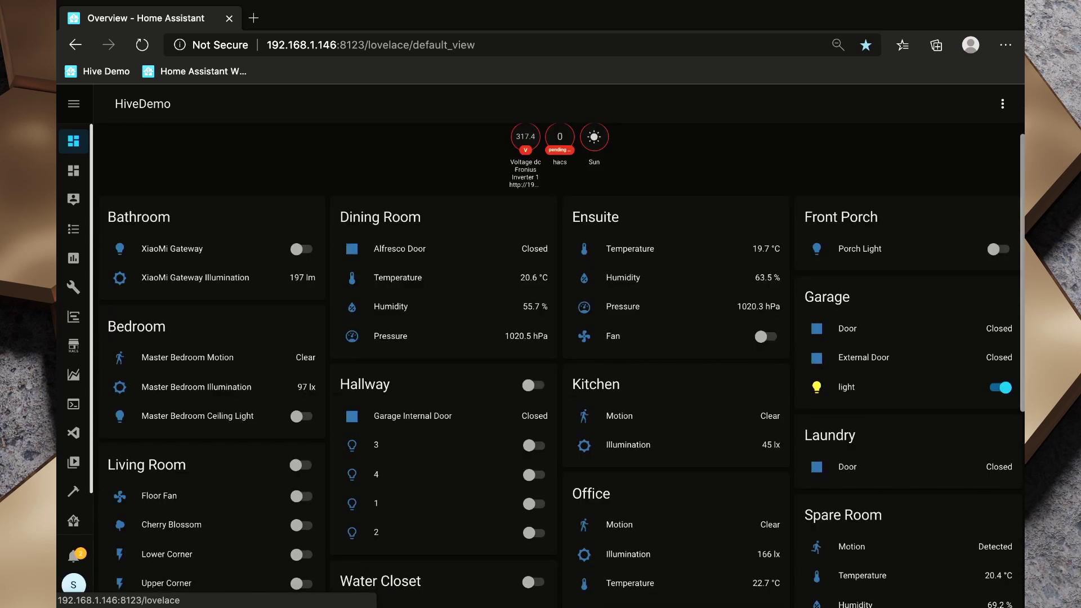
{"action": "scroll", "coordinate": [561, 357], "scroll_direction": "down", "scroll_amount": 2}
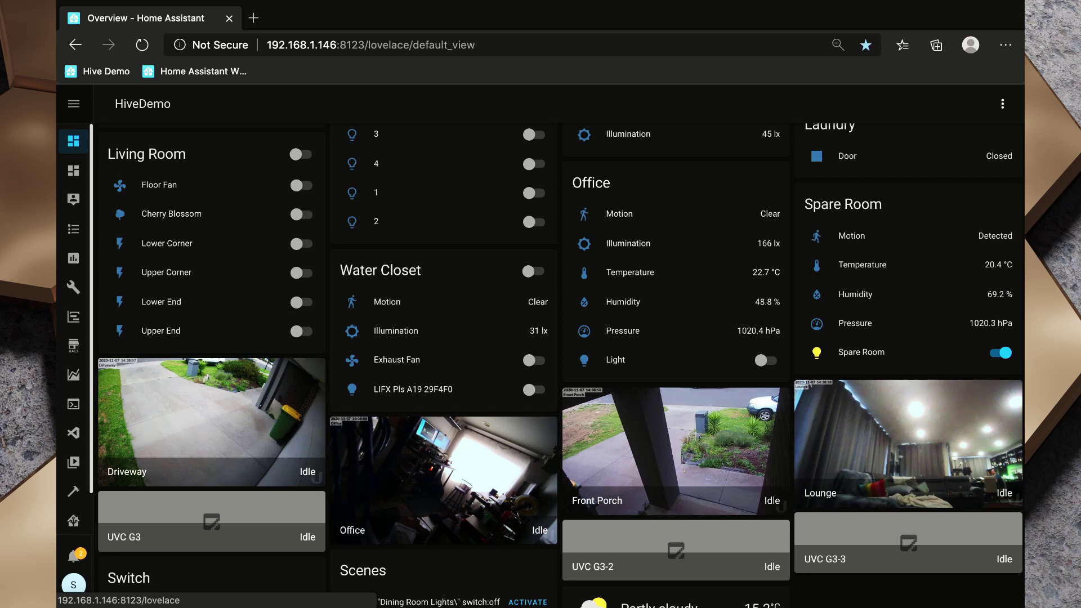
View the Driveway camera enlarged, close it, then open the Front Porch live view.
{"action": "left_click", "coordinate": [211, 422]}
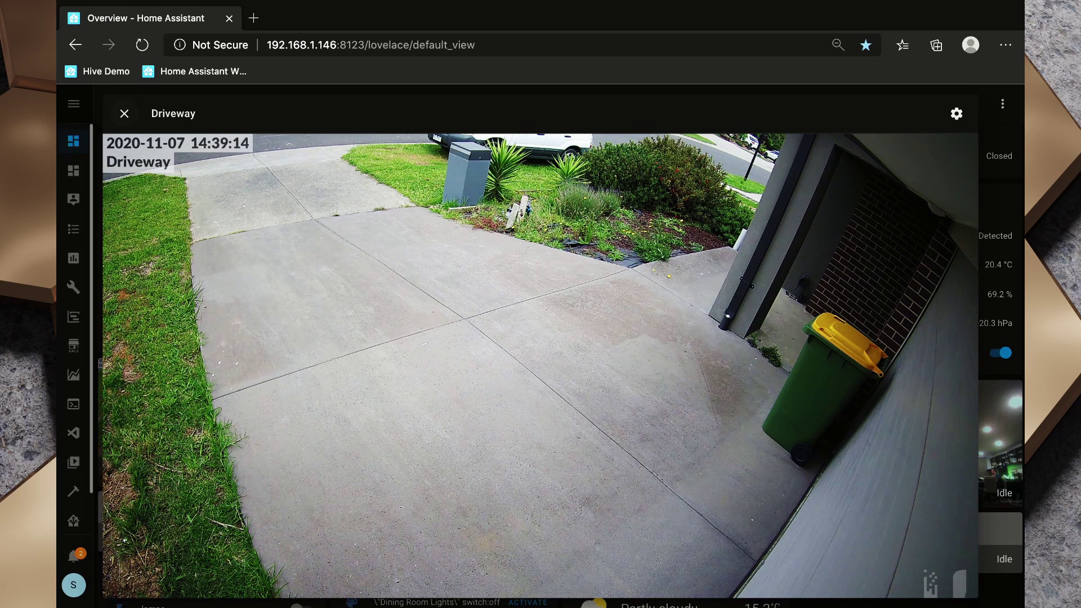
{"action": "key", "text": "Escape"}
{"action": "left_click", "coordinate": [664, 467]}
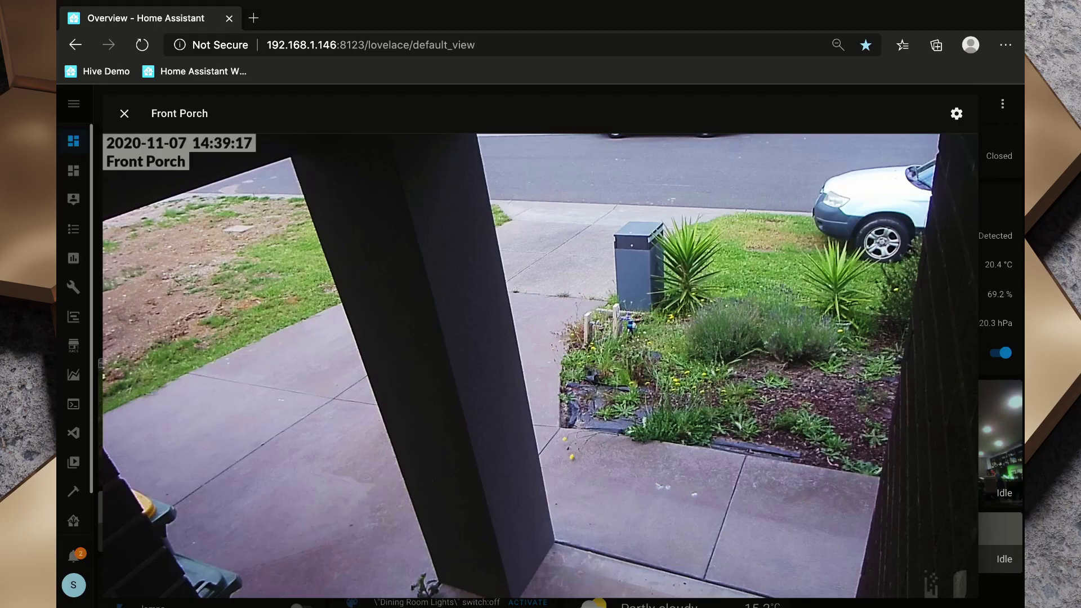